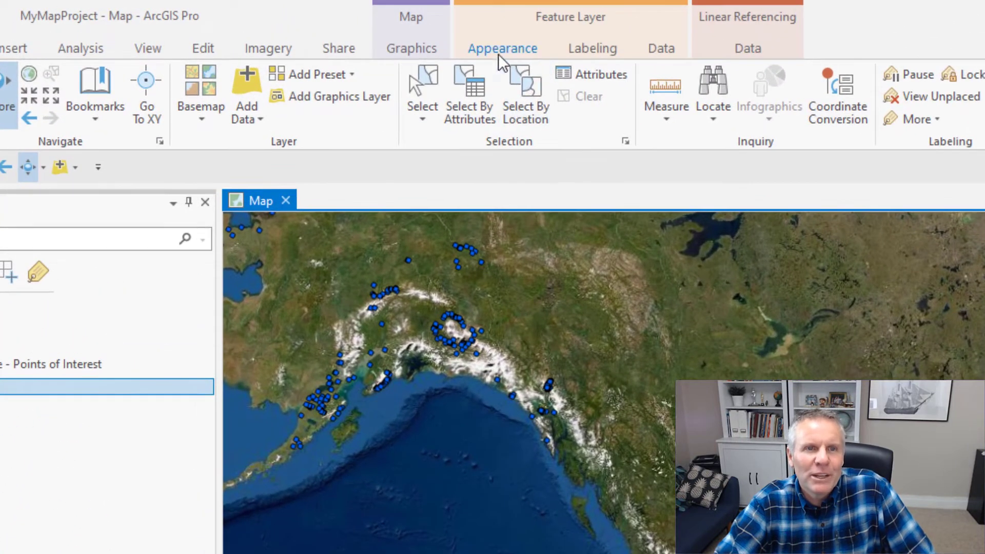
Show the Feature Layer Appearance options for the National Park Service points layer.
click(374, 32)
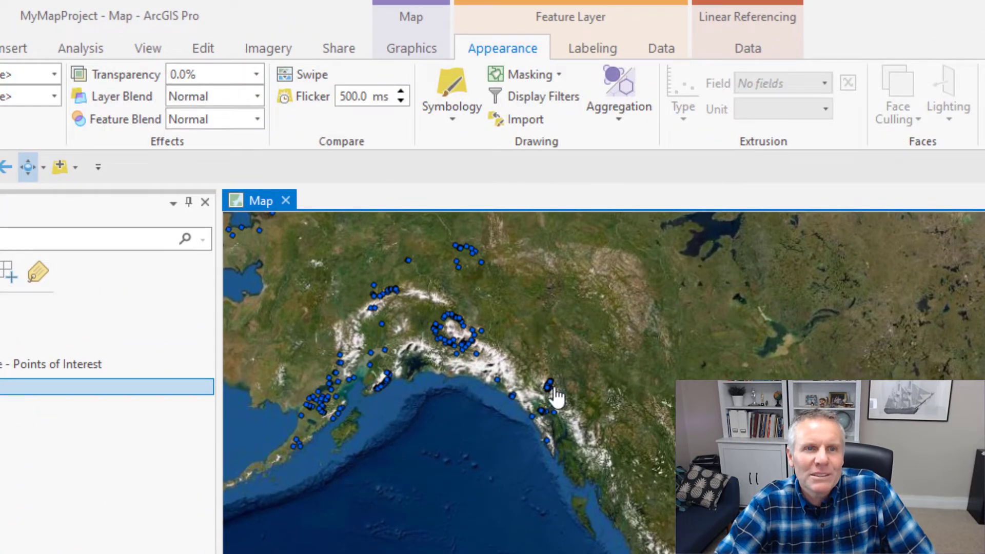
Set the park points' aggregation to Clustering and bring up the Aggregation Clustering settings.
click(619, 121)
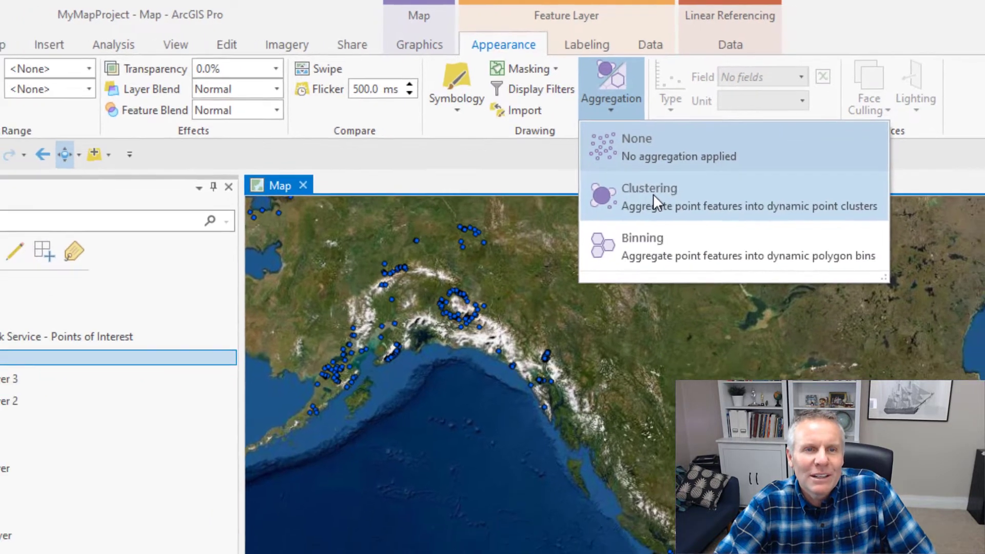
key(Escape)
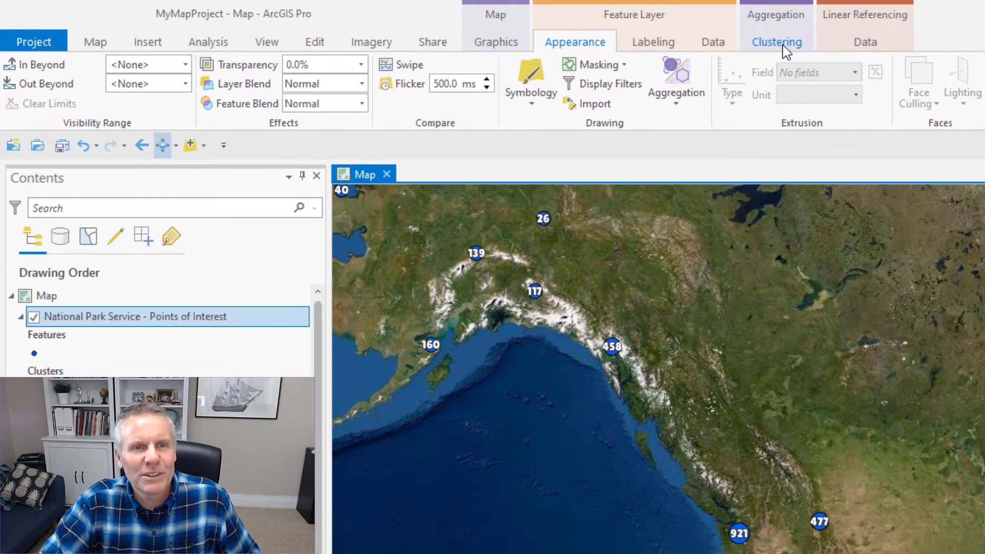
click(485, 28)
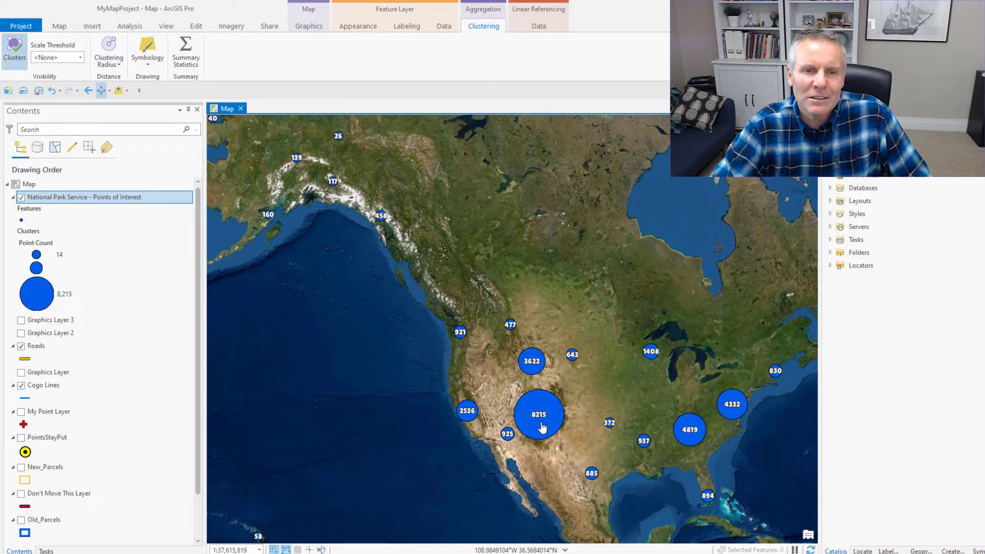
Zoom and pan the map over the eastern United States to watch clusters recompute.
scroll(529, 416, up, 5)
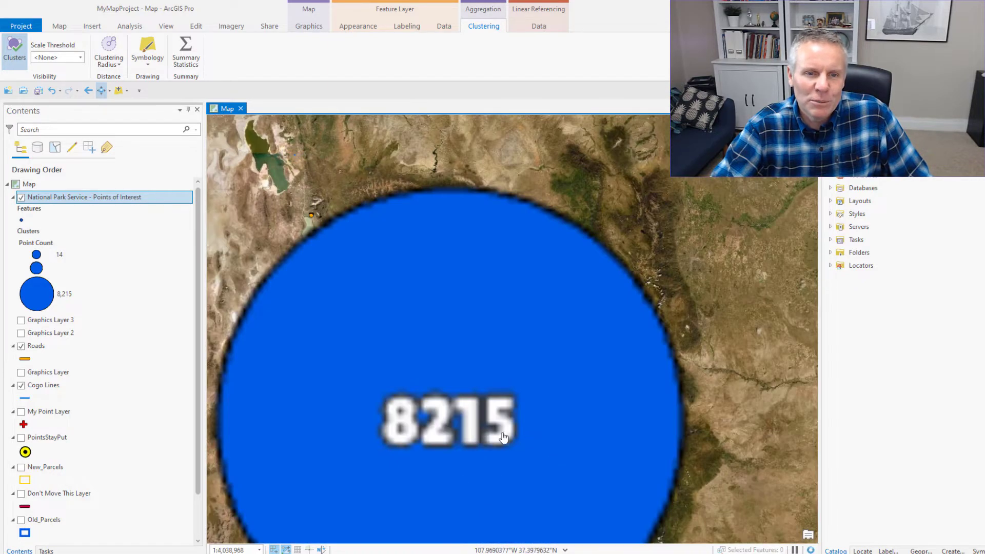
scroll(383, 426, up, 2)
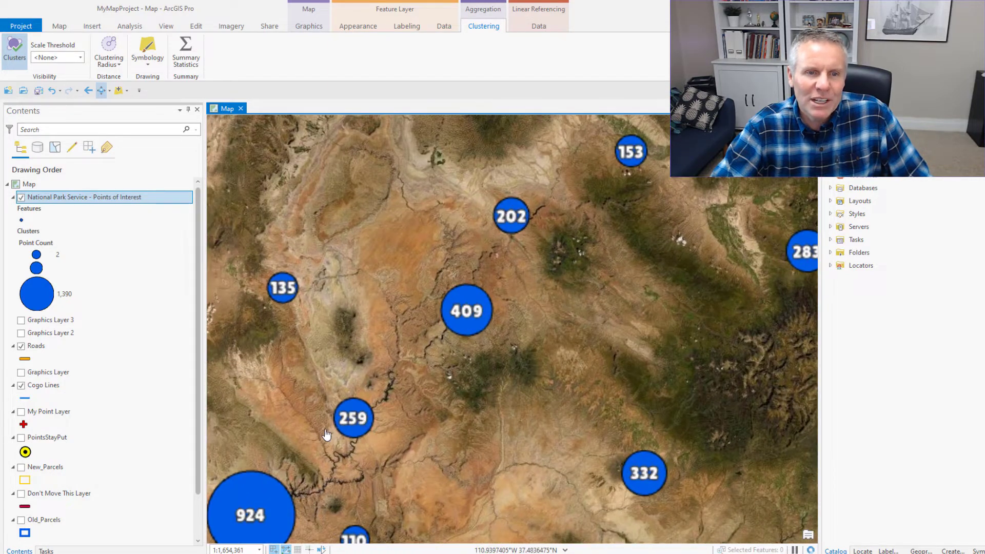
drag(353, 423, 450, 420)
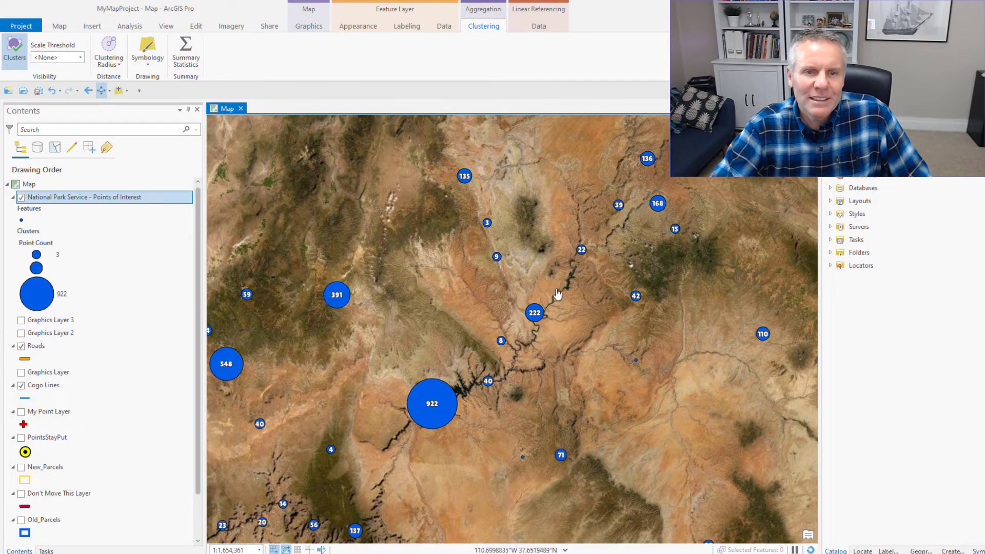
scroll(447, 404, down, 6)
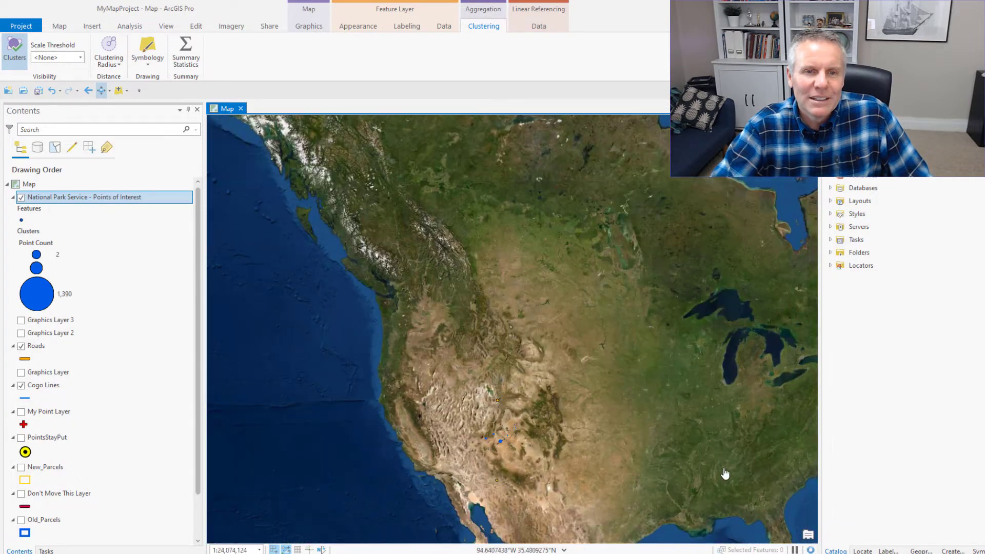
drag(752, 495, 478, 354)
scroll(486, 329, up, 4)
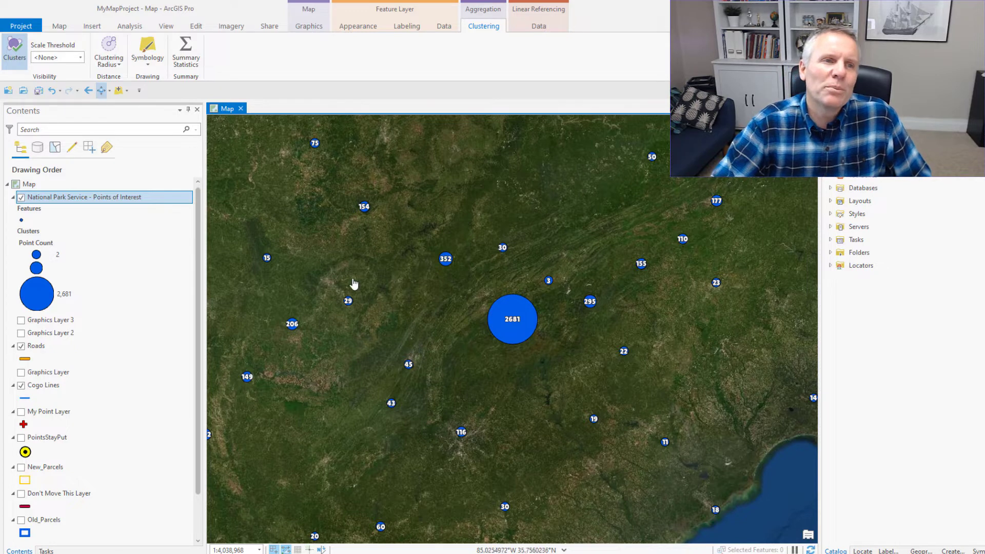
Try a High clustering radius, then drop the radius slider to Low.
click(120, 65)
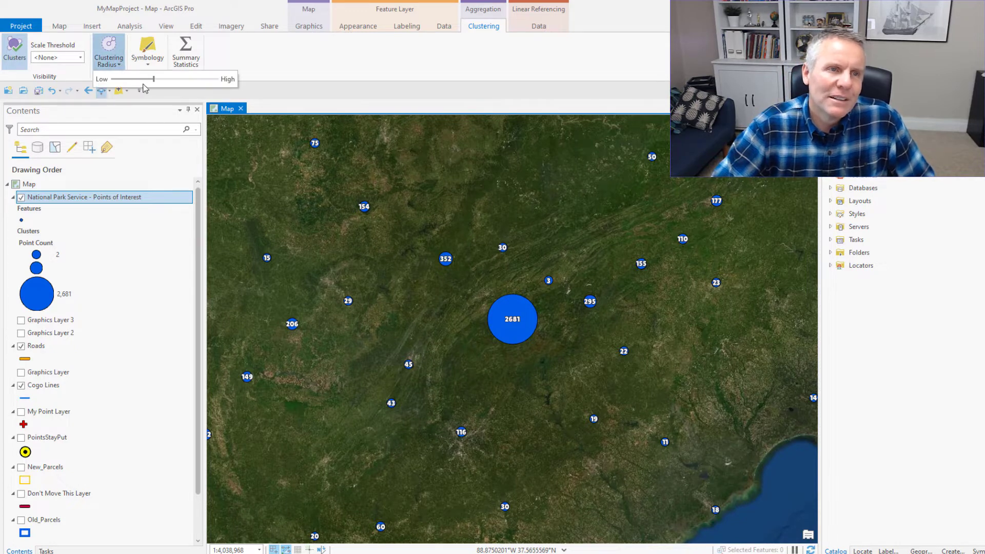
drag(154, 80, 214, 89)
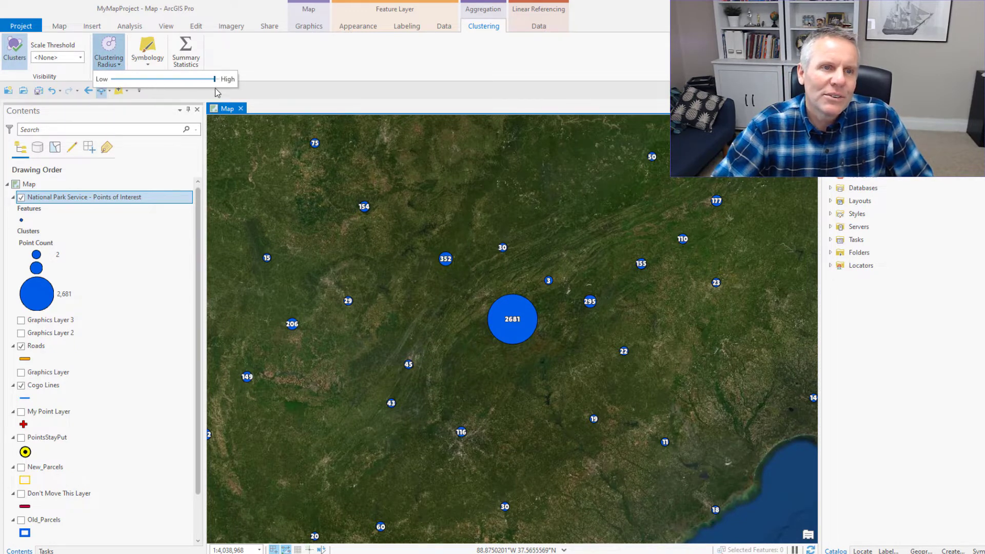
click(446, 378)
scroll(476, 391, down, 3)
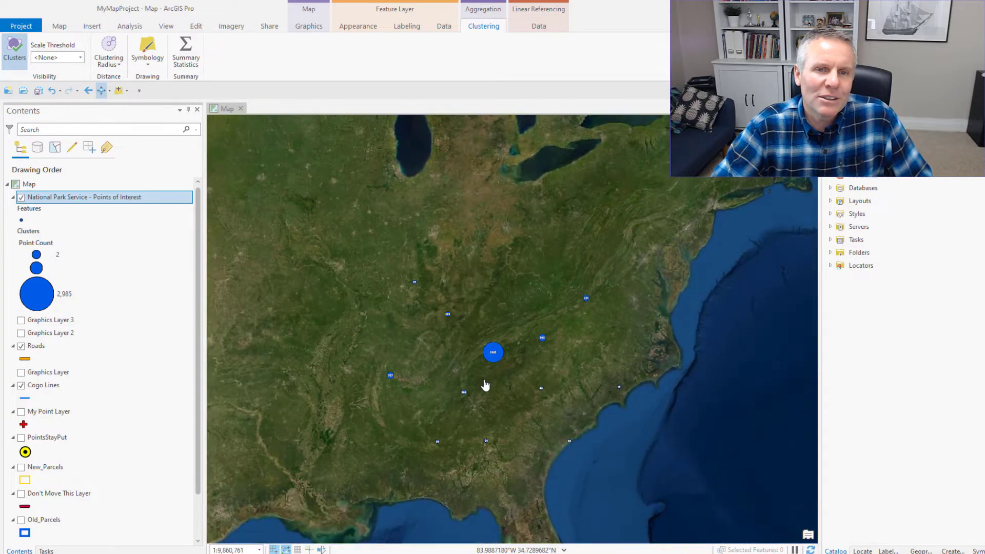
scroll(480, 386, down, 3)
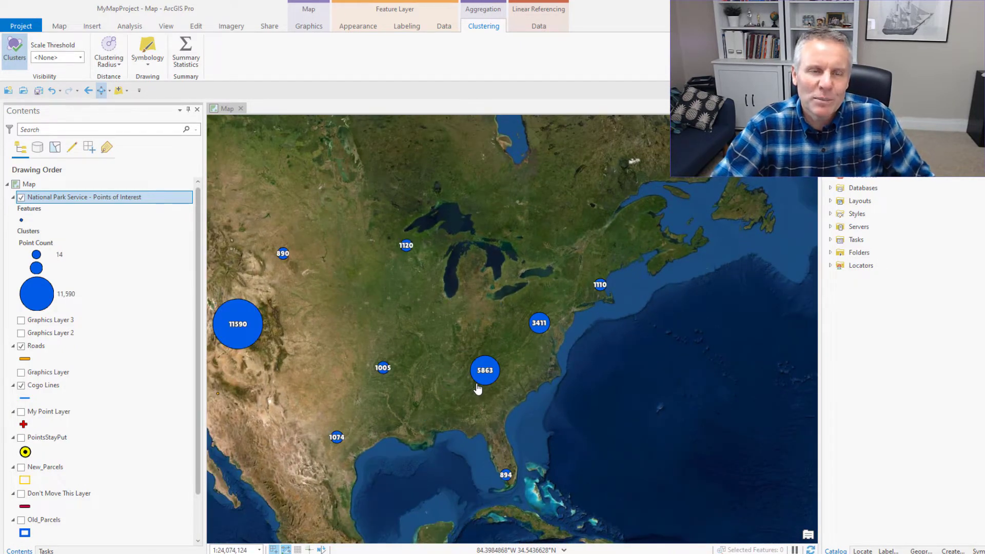
click(109, 64)
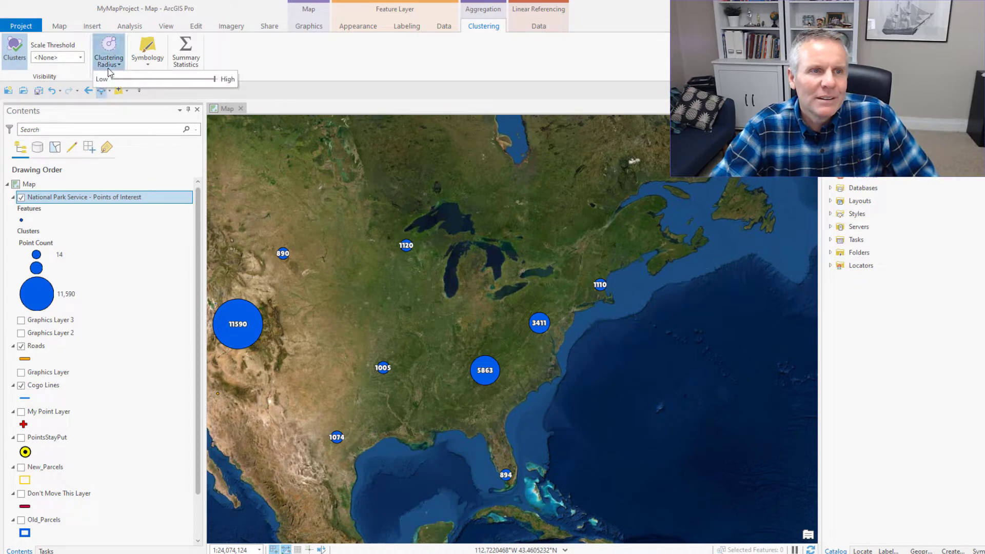
drag(214, 80, 114, 80)
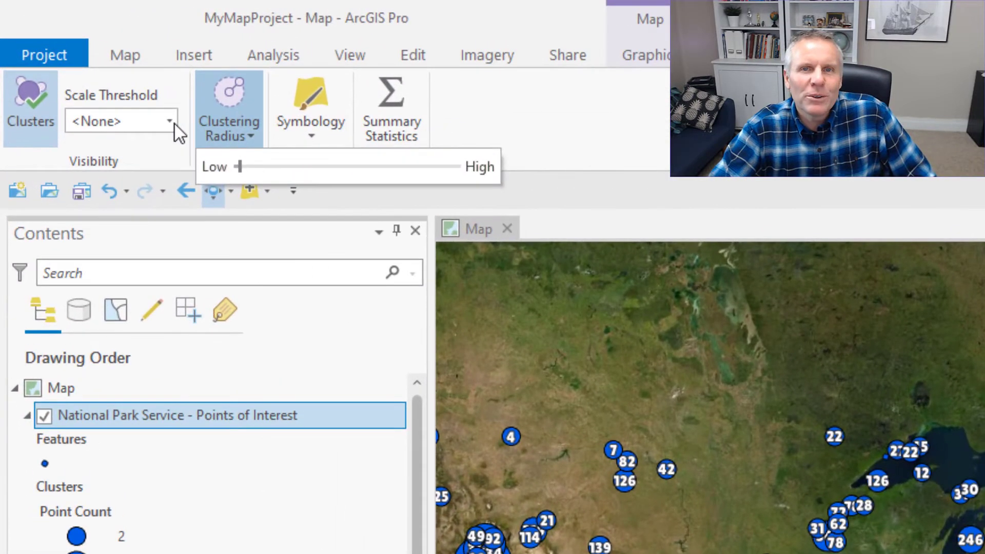
Set the clustering scale threshold to 1:24,000 and zoom to individual points along the road.
click(81, 58)
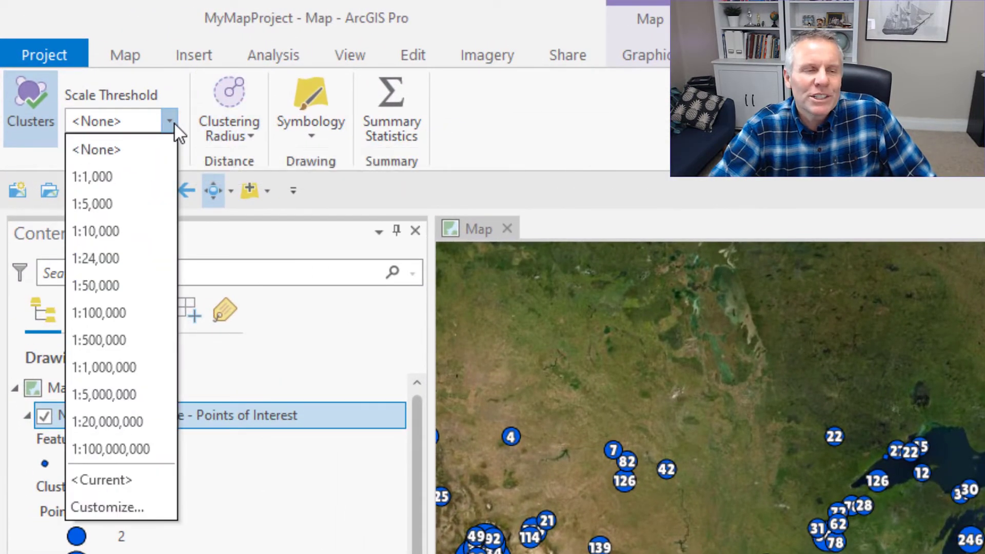
click(101, 261)
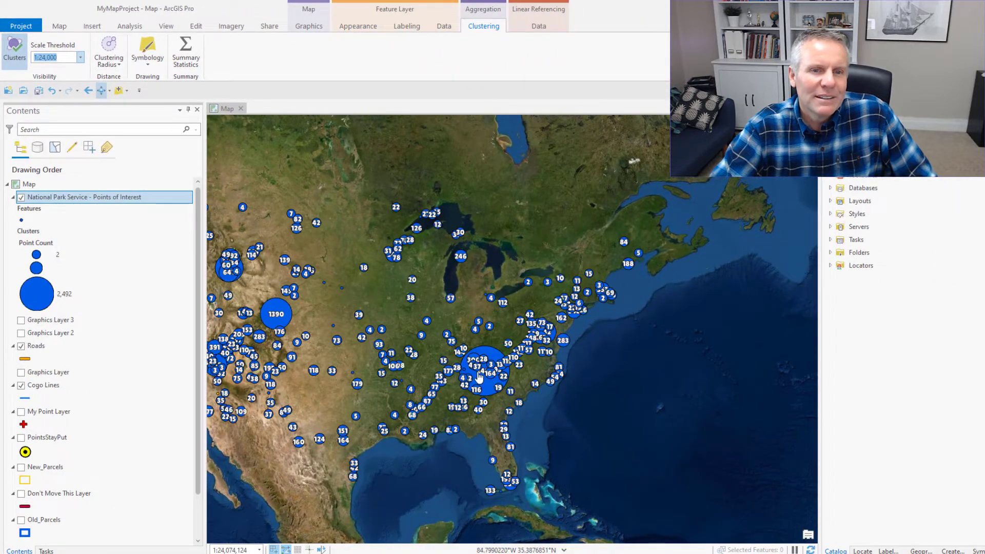
scroll(480, 377, up, 5)
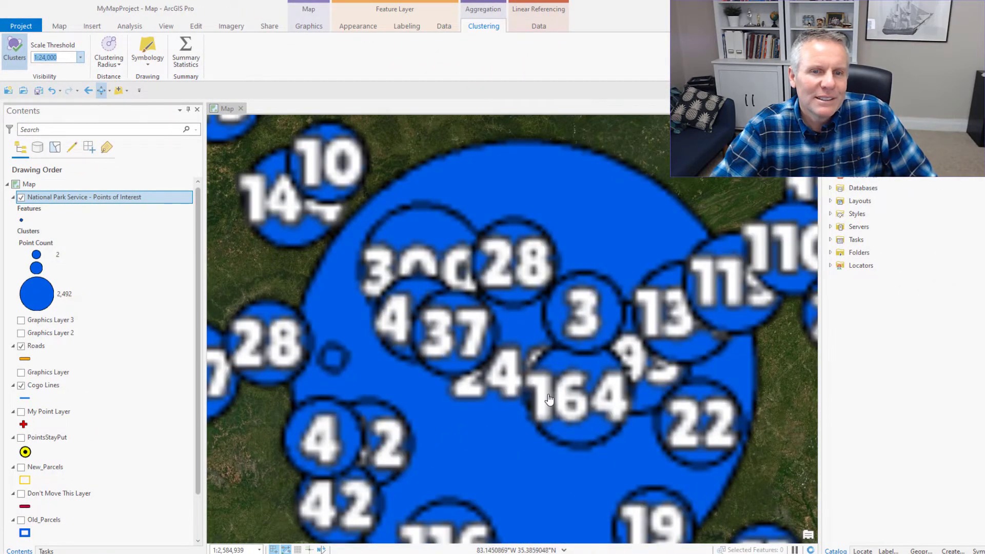
scroll(521, 380, up, 7)
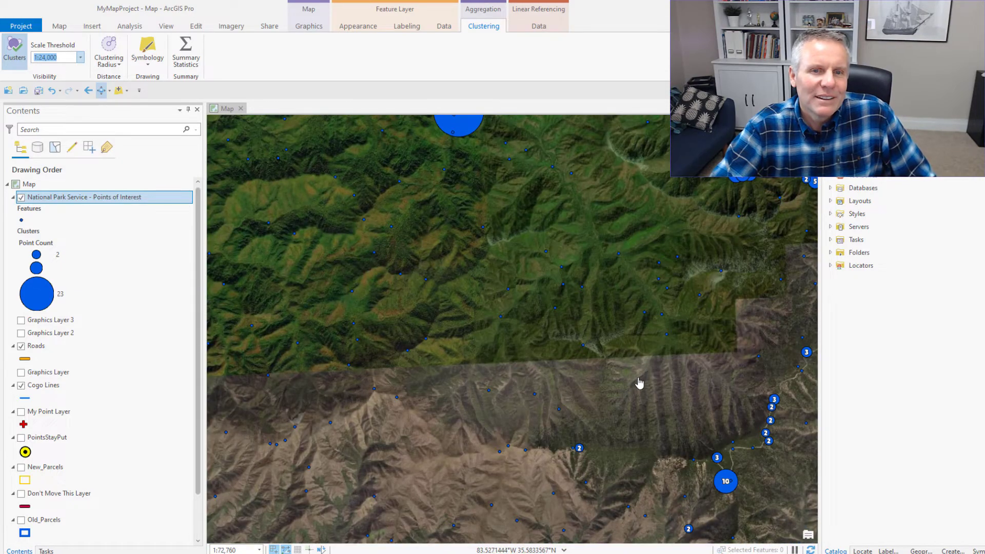
scroll(724, 478, up, 4)
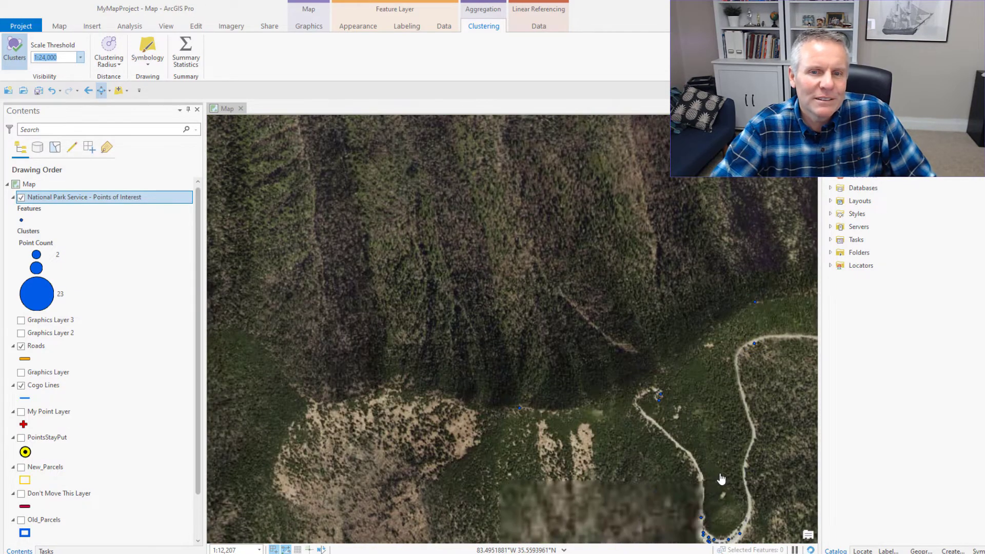
drag(721, 478, 568, 343)
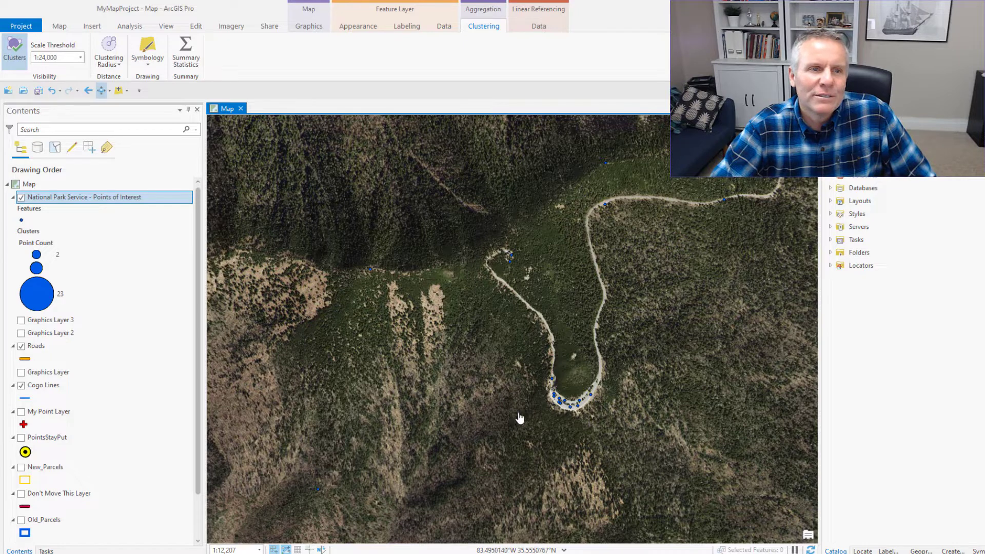
Change the clustering scale threshold to 1:1,000 and zoom out to see clusters again.
click(80, 57)
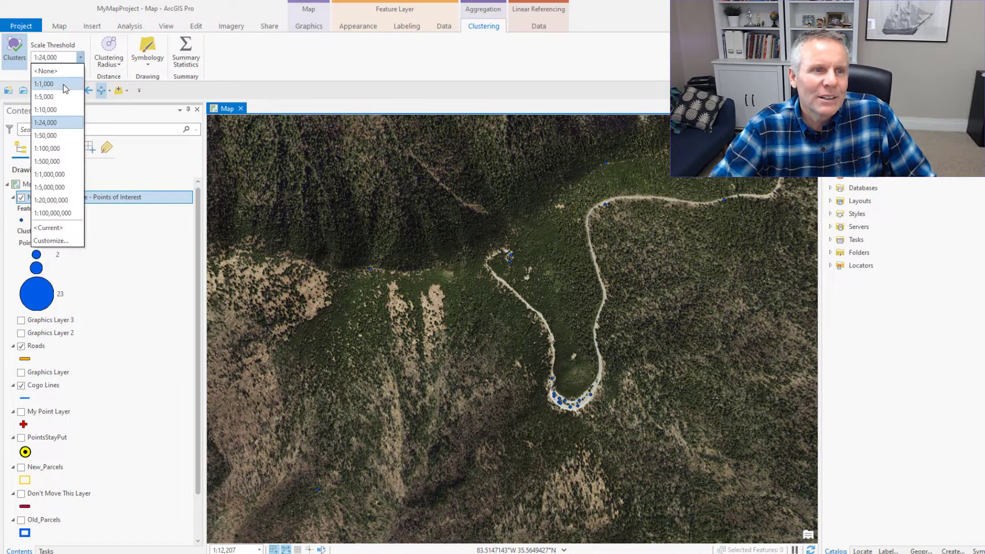
click(64, 87)
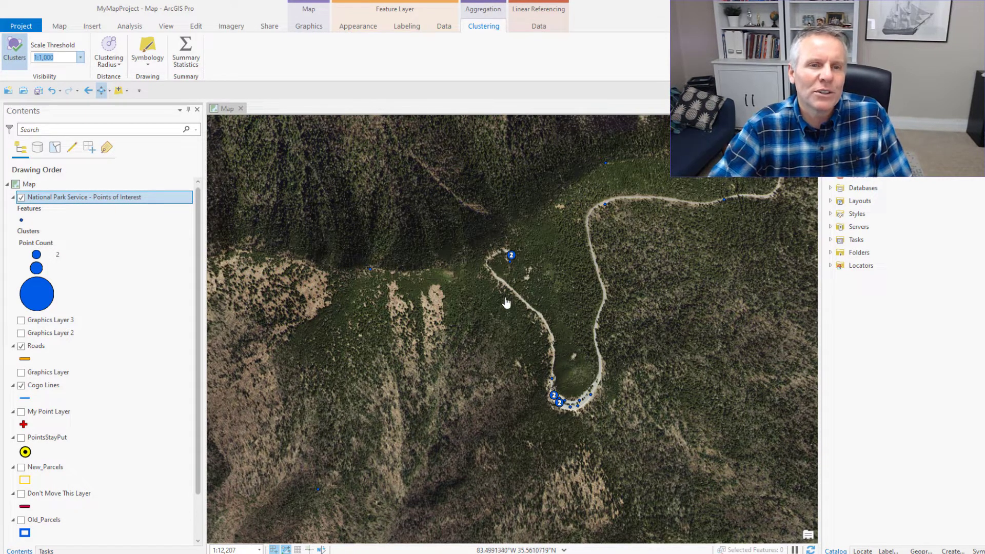
scroll(634, 362, down, 5)
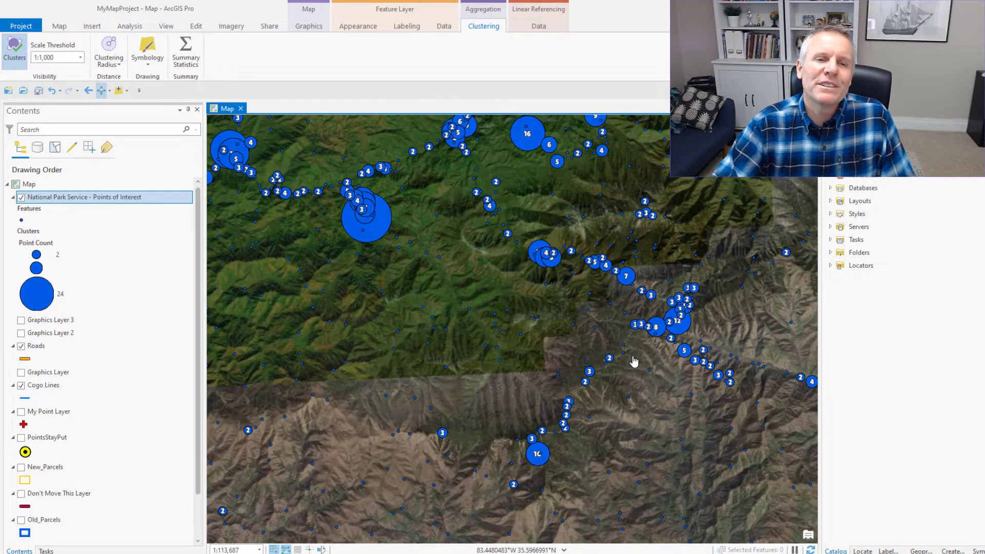
Try Unclassed Colors cluster symbology, then undo back to Proportional Symbols by Point Count.
click(149, 65)
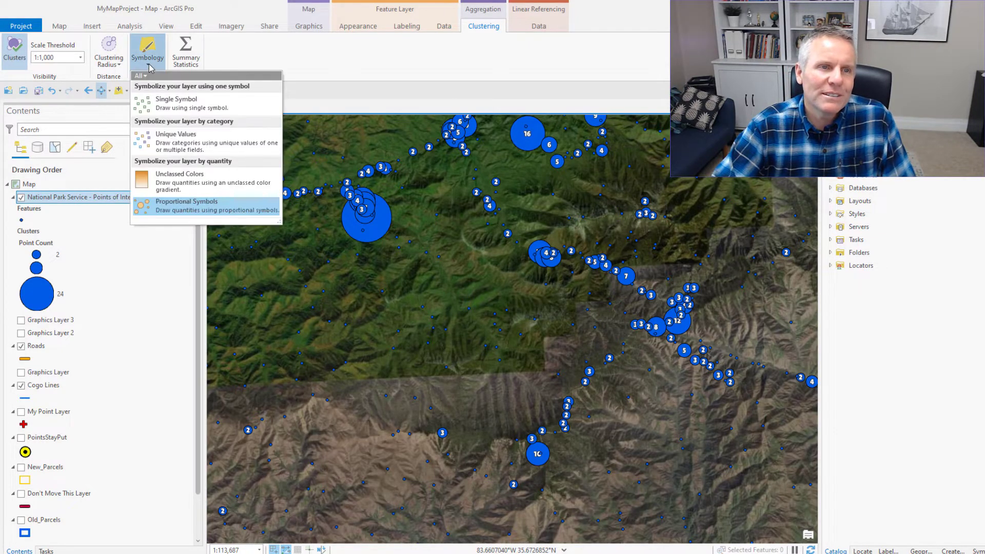
click(177, 186)
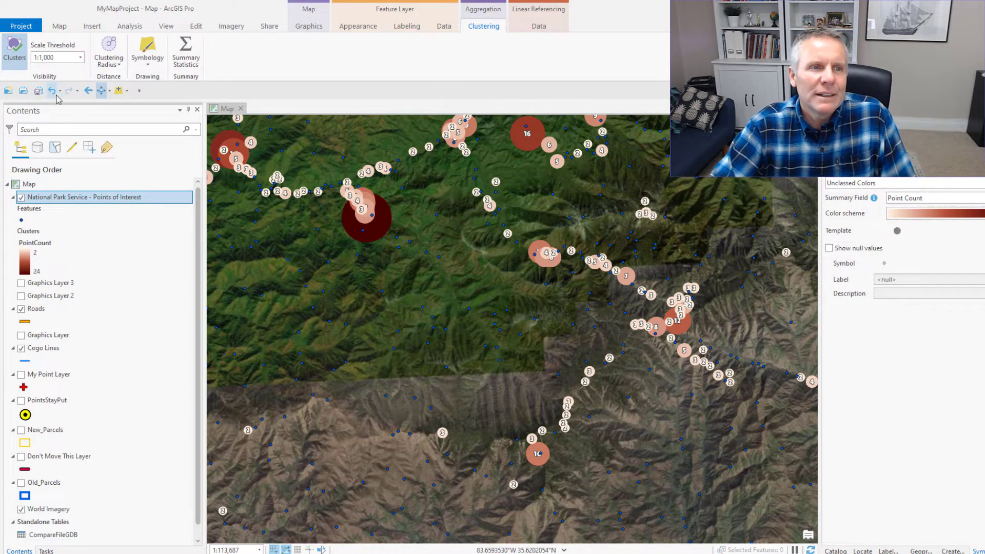
key(ctrl+z)
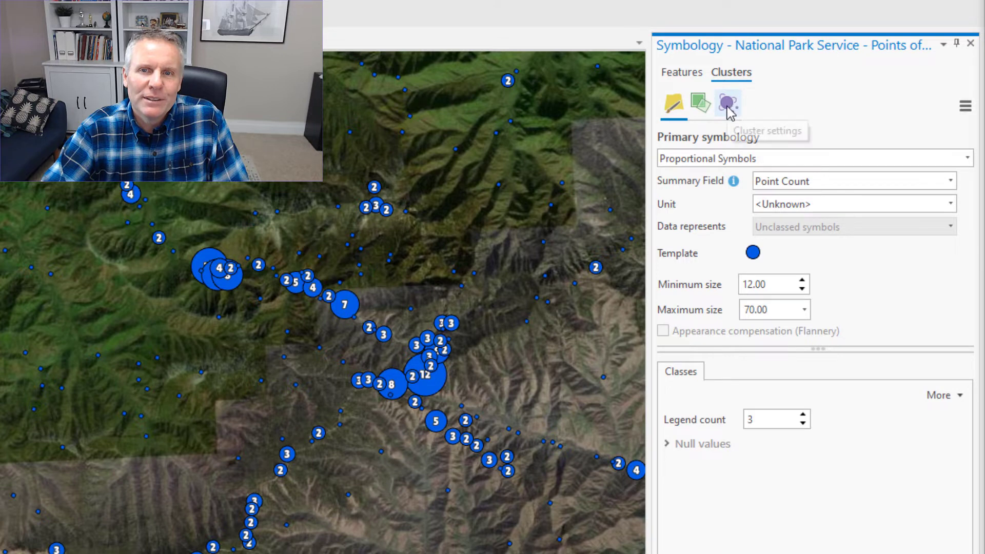
Raise the clustering radius to midway, leaving the cluster text expression unchanged.
click(729, 108)
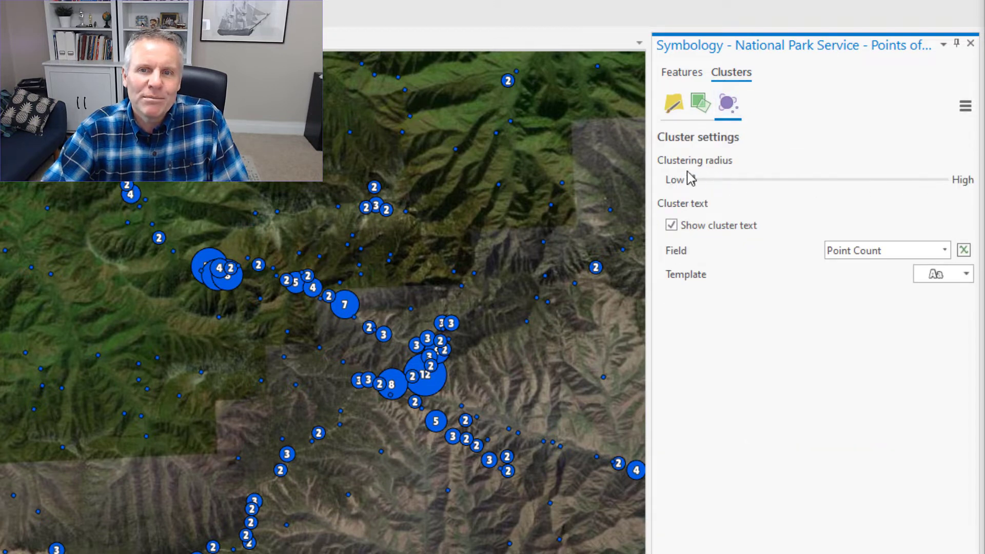
drag(693, 181, 814, 182)
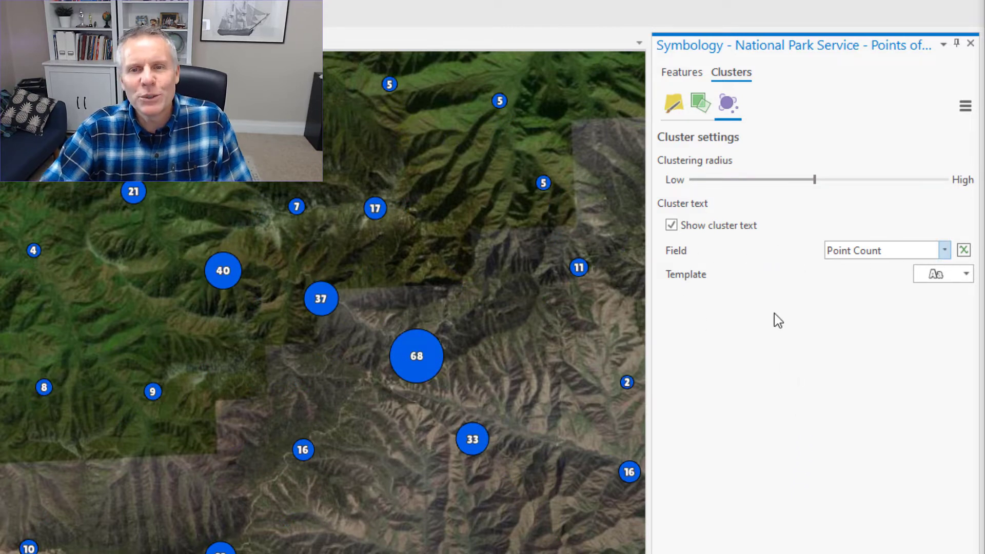
click(964, 250)
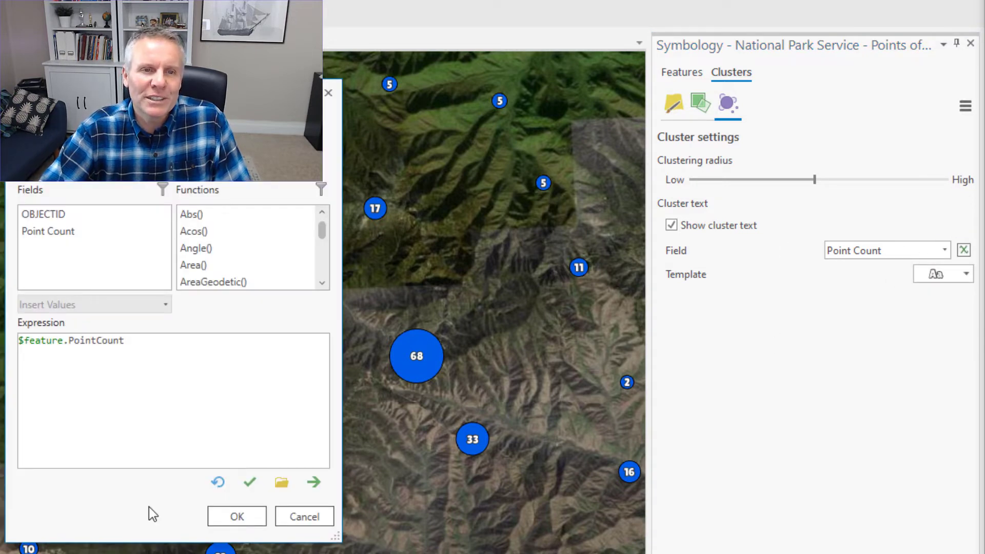
click(303, 516)
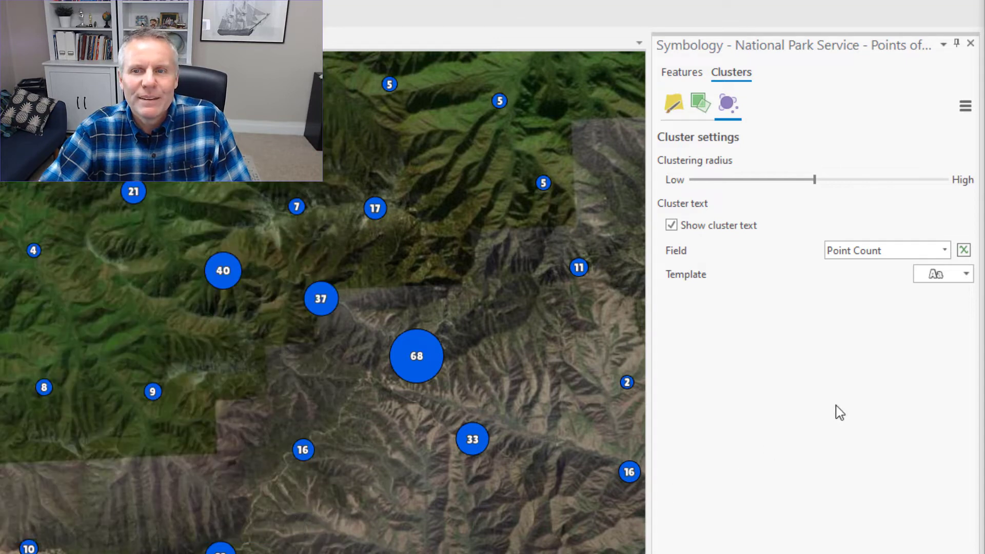
Apply the first bold Aa text template to the cluster labels and colour it yellow.
click(968, 274)
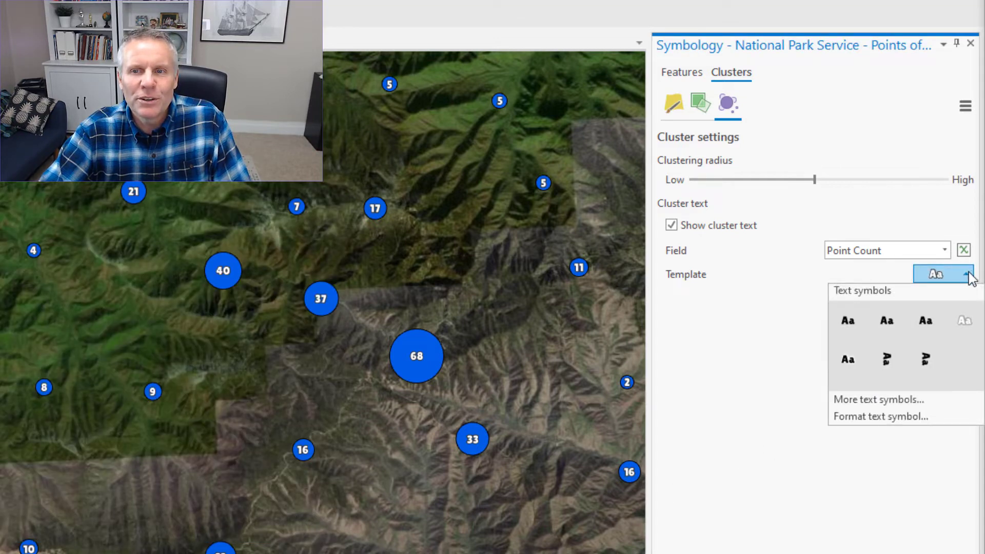
click(845, 323)
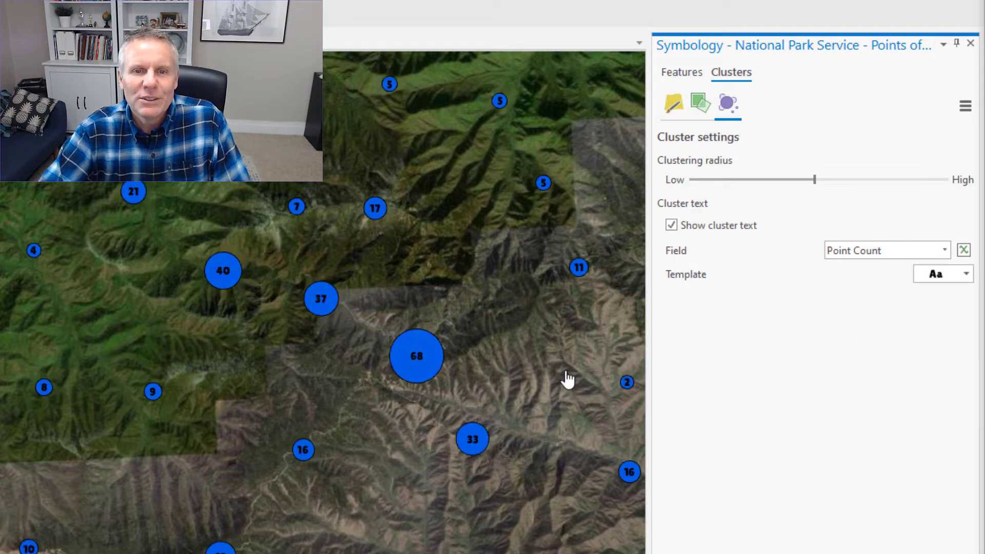
click(969, 277)
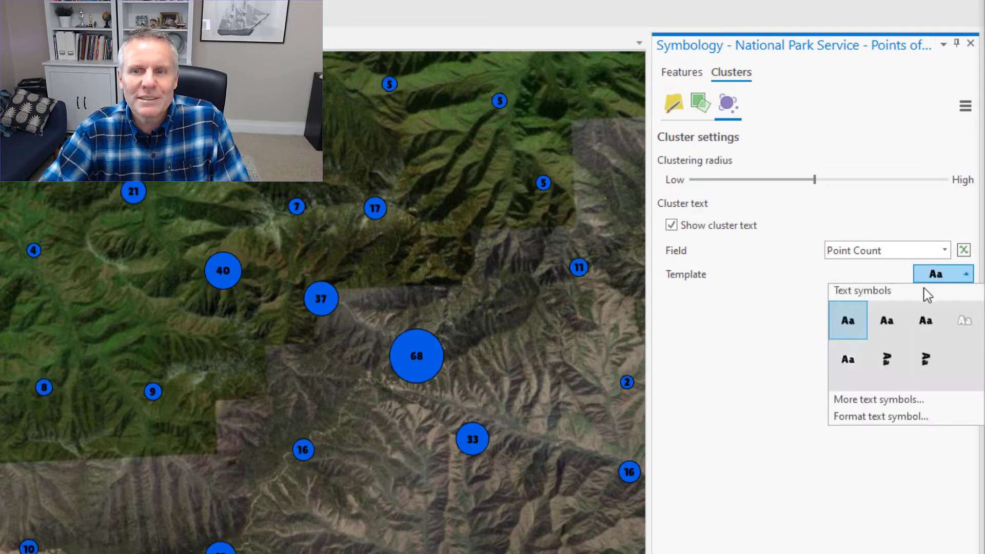
click(859, 418)
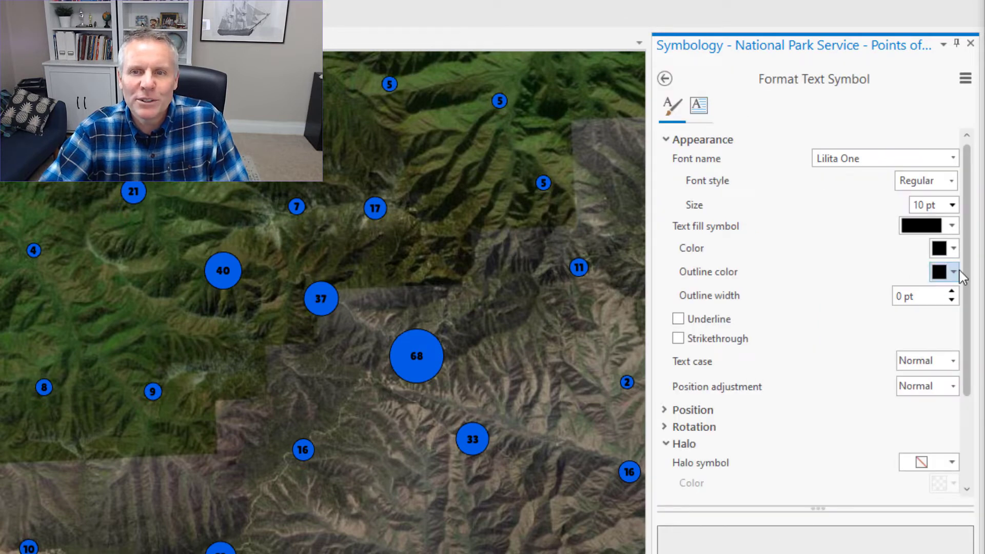
click(956, 248)
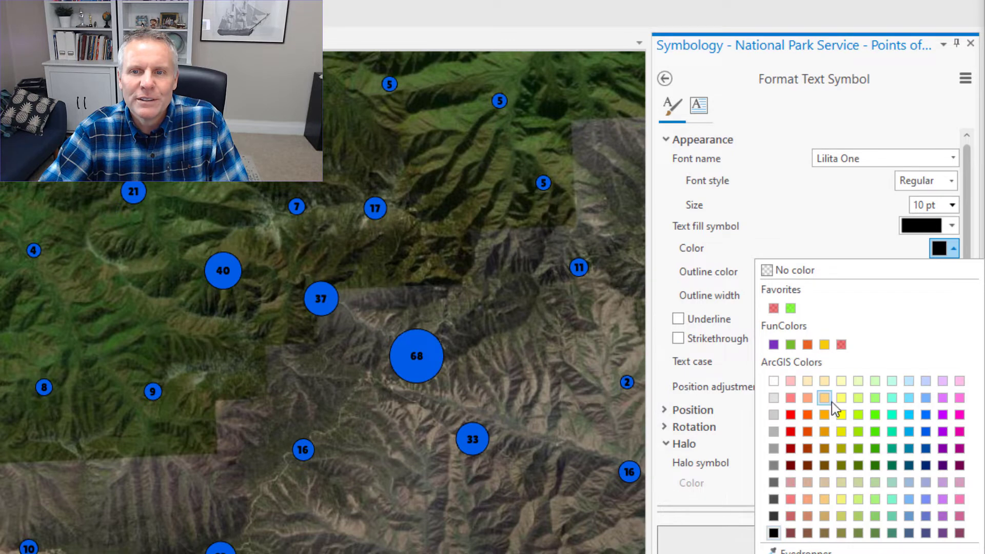
click(841, 415)
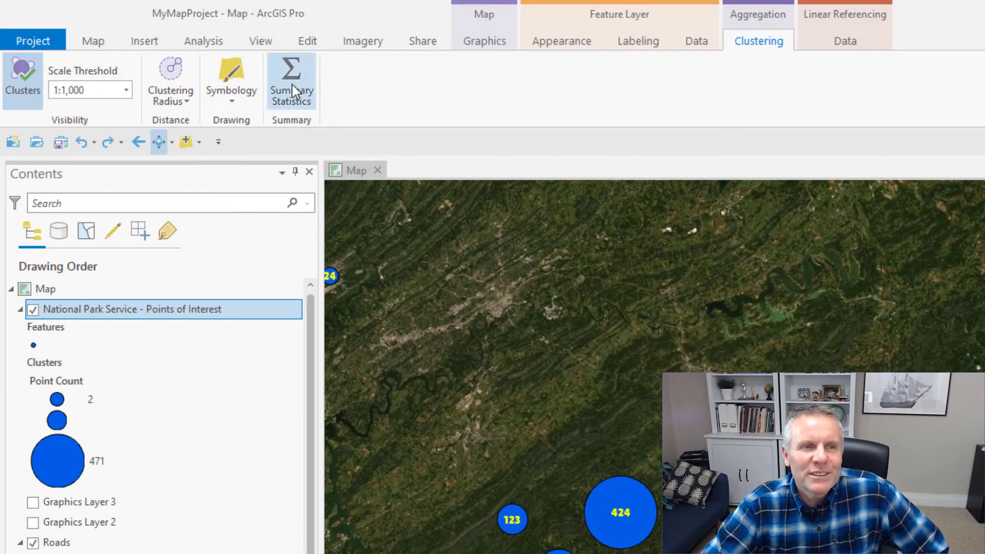
Add a Mean OBJECTID summary statistic (AVG_OBJECTID) to the clusters alongside Point Count.
click(295, 87)
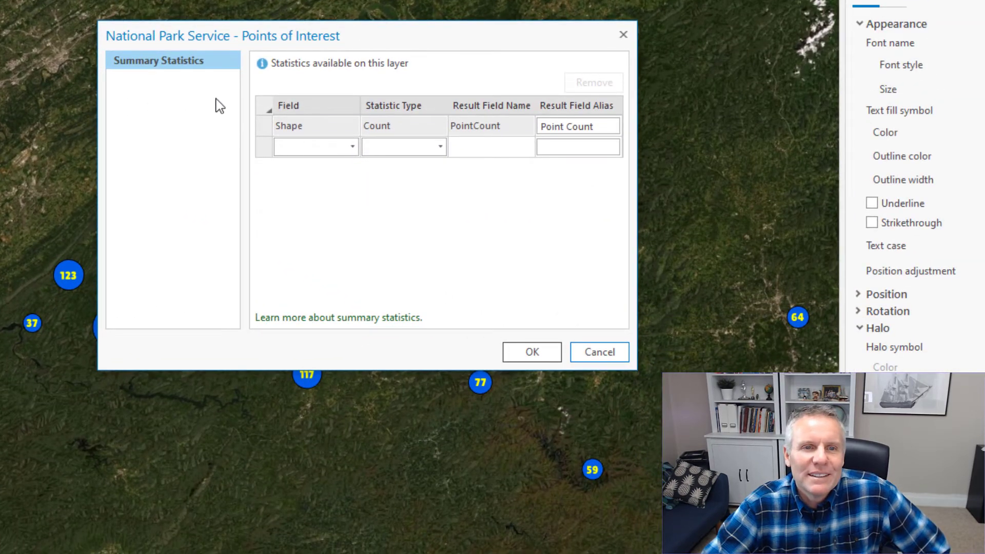
click(353, 147)
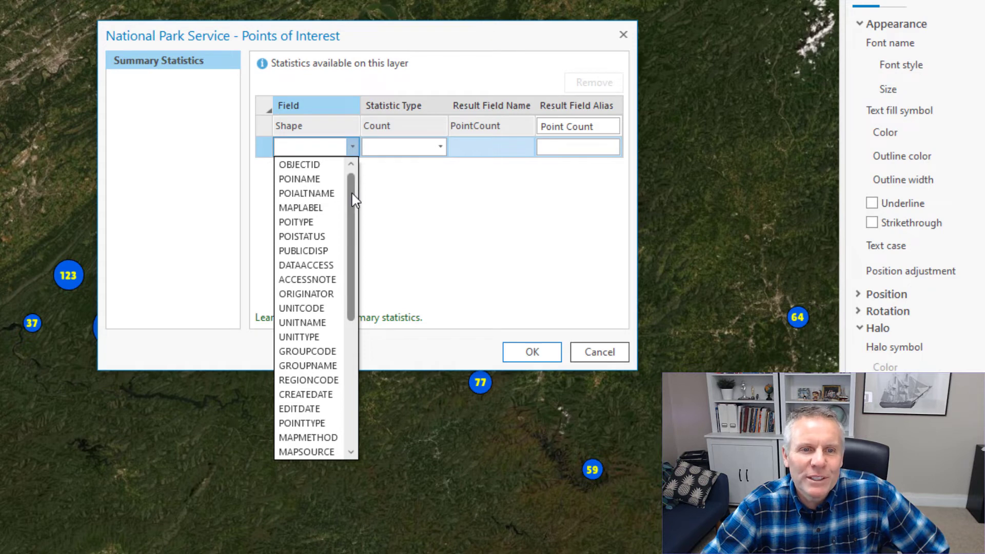
mouse_move(354, 200)
mouse_down()
mouse_move(353, 267)
mouse_move(352, 195)
mouse_up()
click(314, 164)
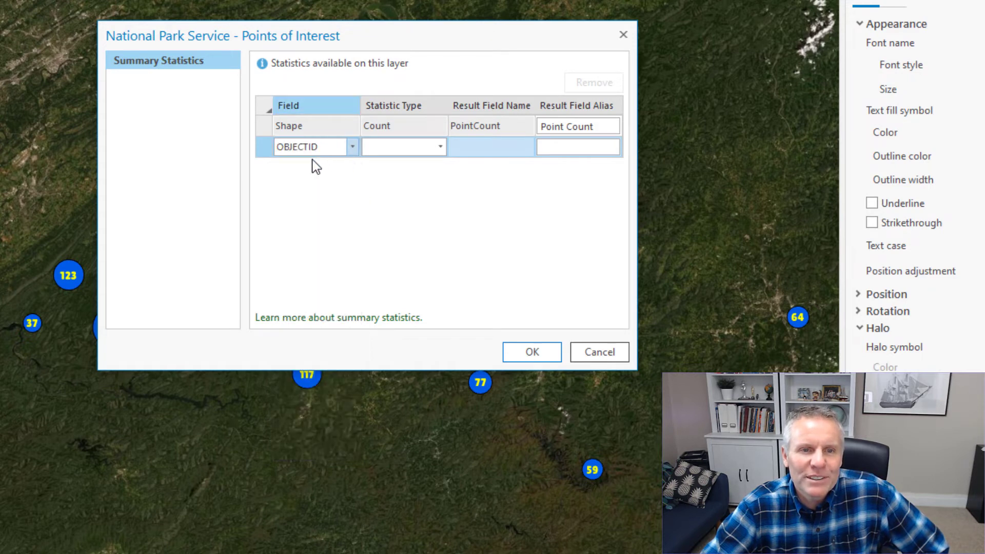
click(439, 149)
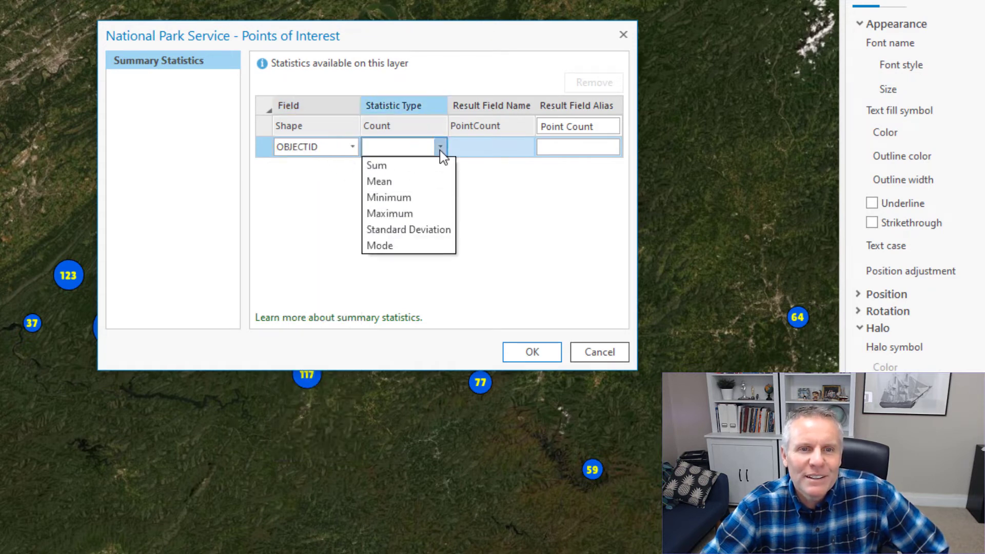
click(411, 182)
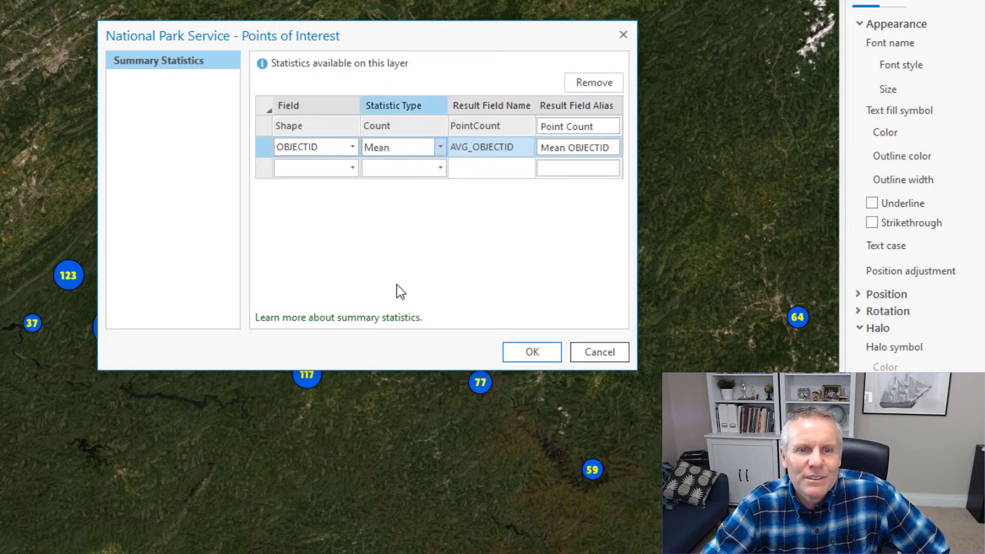
click(532, 352)
scroll(304, 502, down, 3)
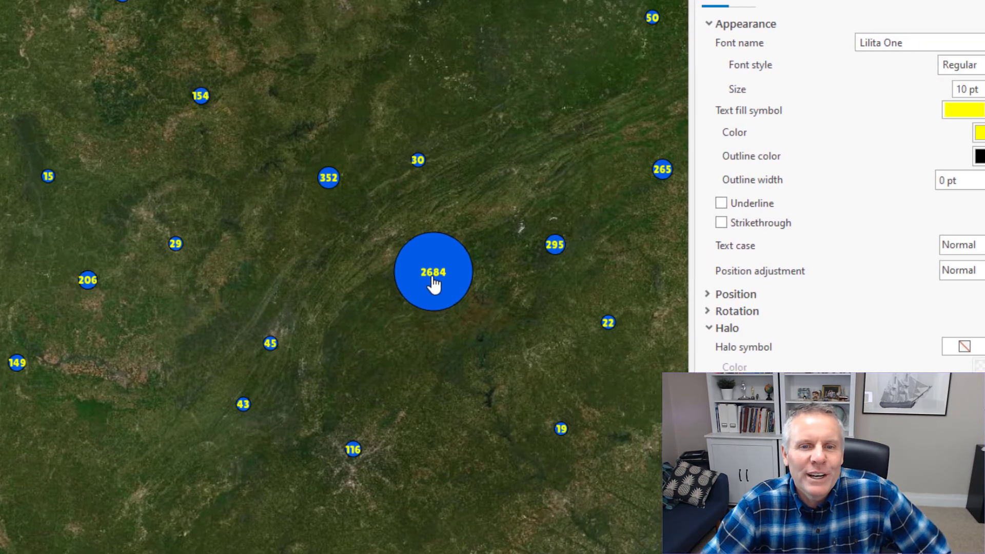
Open the pop-up for the 2684-point cluster to inspect its details.
click(584, 280)
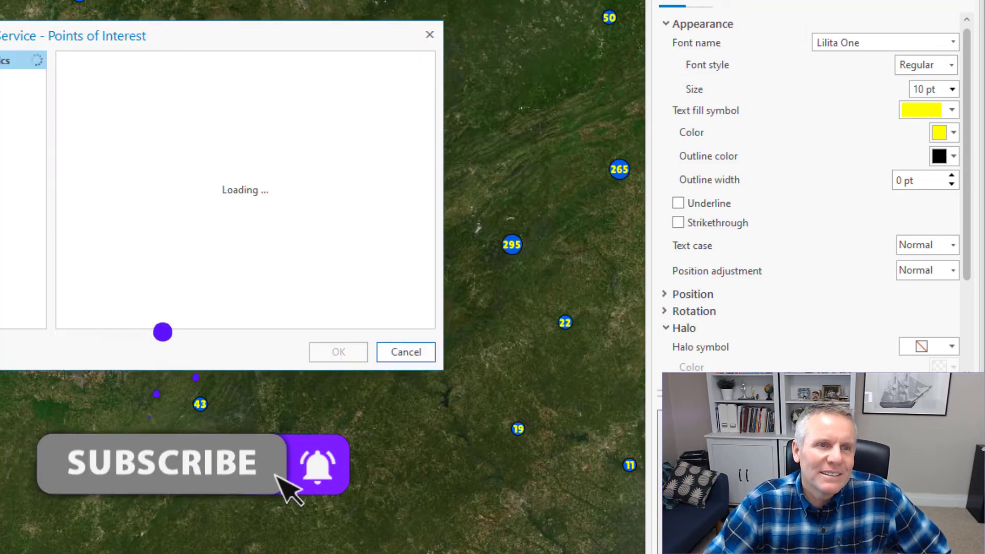
Select the OBJECTID Mode statistic row and view its available statistic types.
click(246, 147)
click(247, 147)
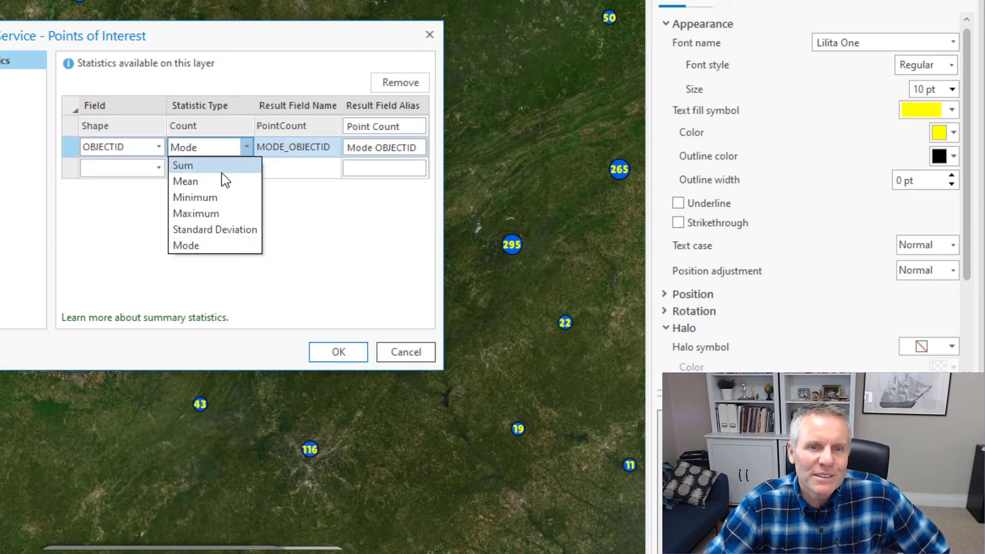